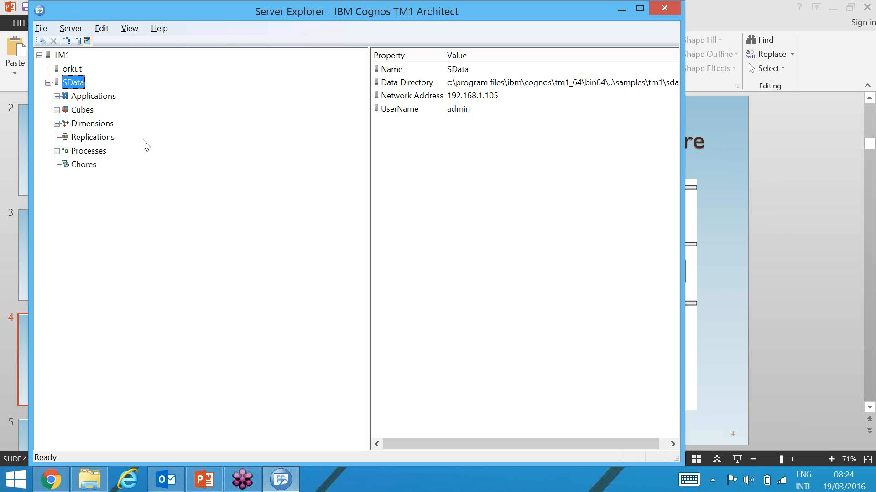
Examine the purchase cube under the SData cubes and its dimensions fishtype, market, date and purmeas
left_click(57, 110)
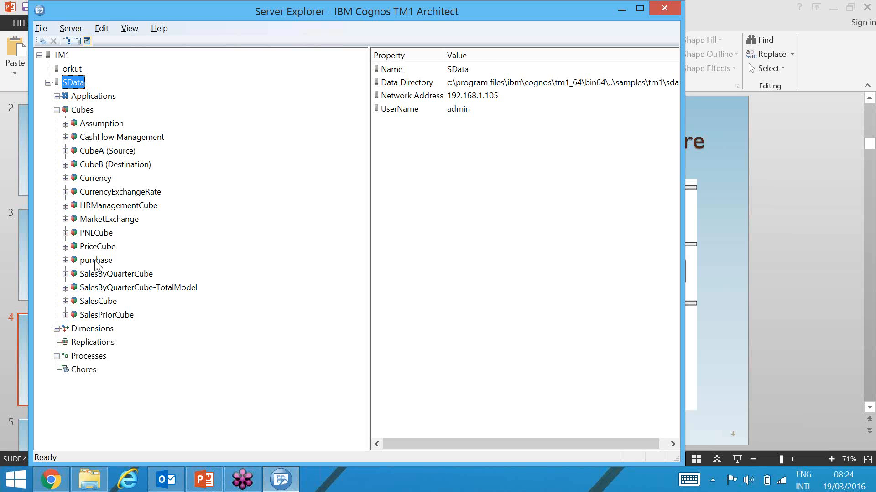
left_click(94, 260)
left_click(66, 261)
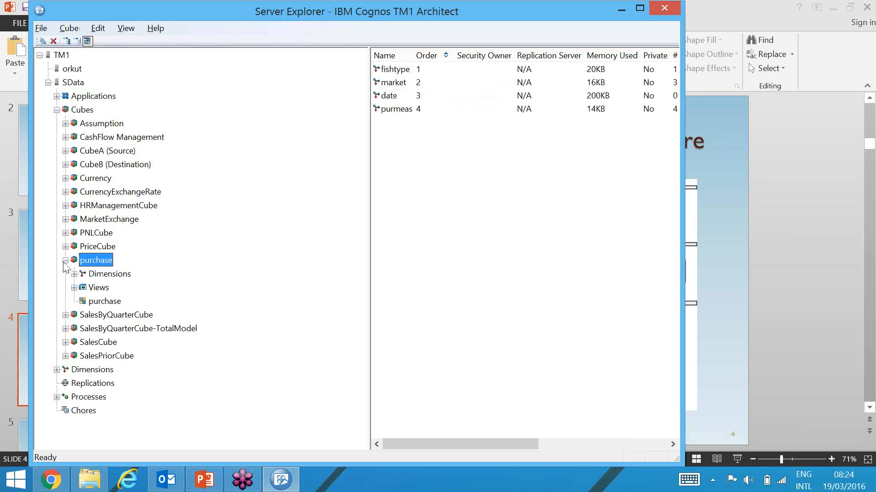
left_click(83, 274)
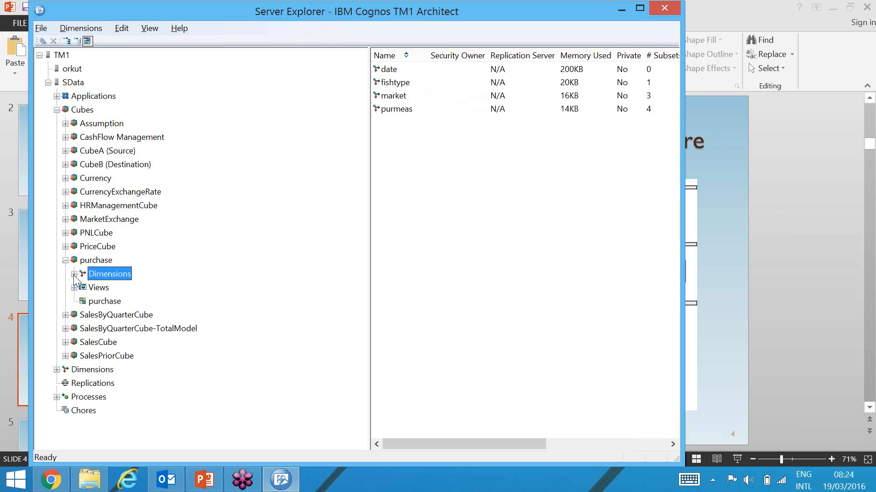
left_click(74, 274)
left_click(111, 288)
left_click(110, 302)
left_click(108, 315)
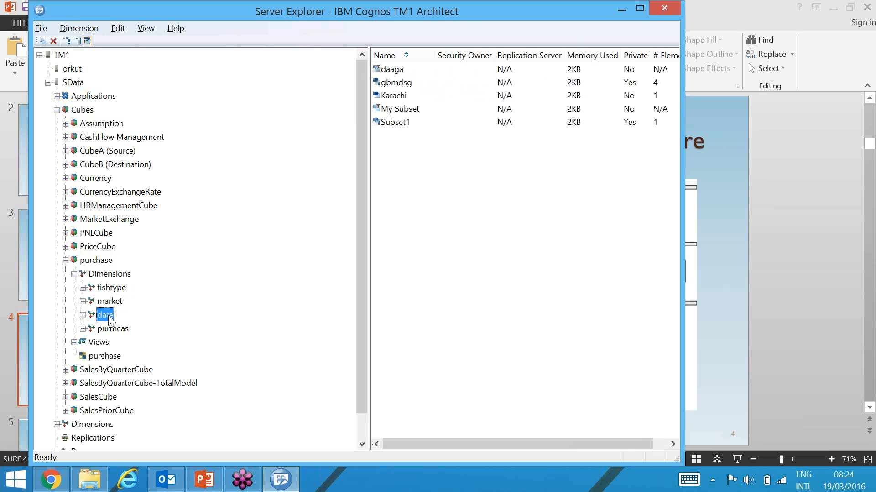
left_click(114, 328)
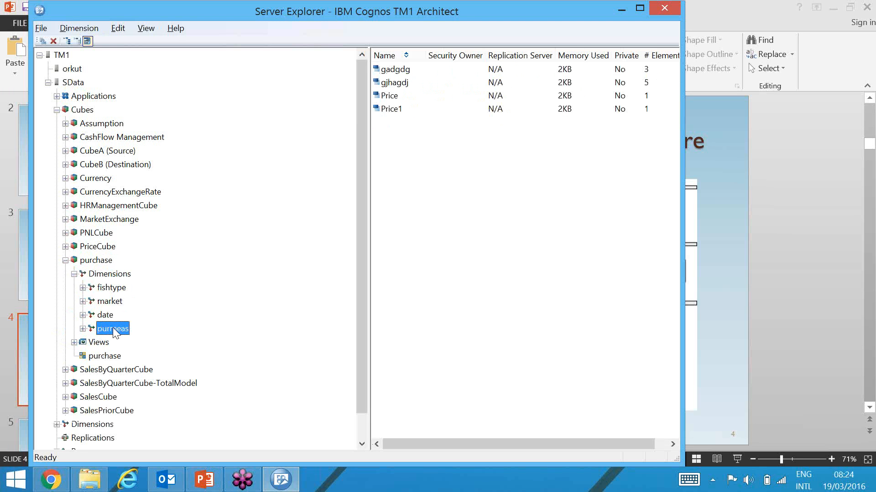
Open the purchase cube for viewing and filter it to the Salmon fish type and the Anchorage market
left_click(97, 261)
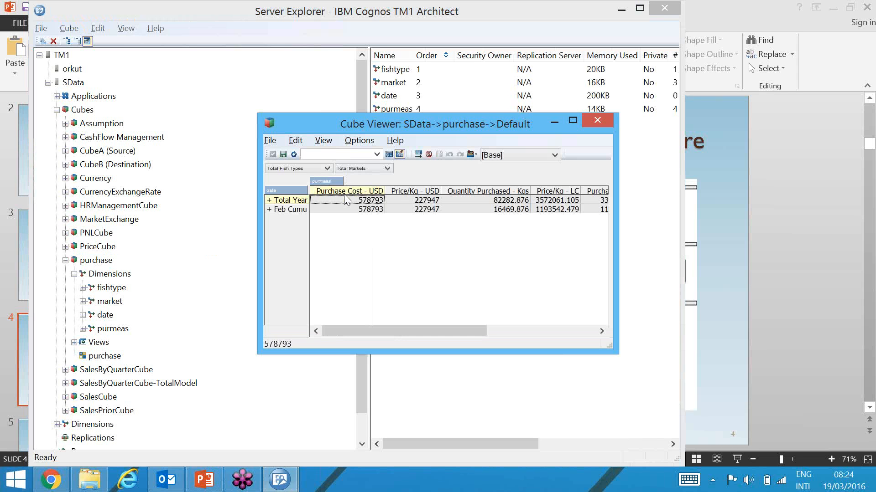
left_click(350, 168)
left_click(363, 184)
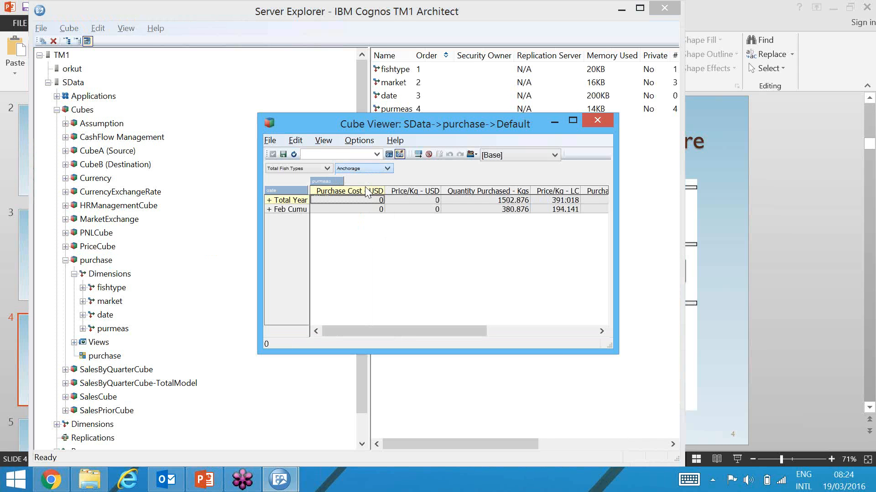
left_click(324, 168)
left_click(276, 183)
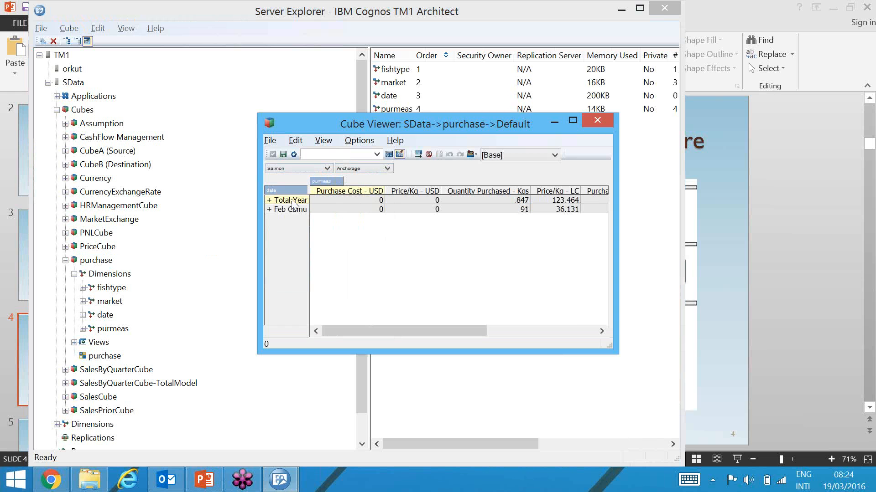
Restrict the date rows to Jul-01 from July in Quarter 3 using the date subset editor
double_click(295, 191)
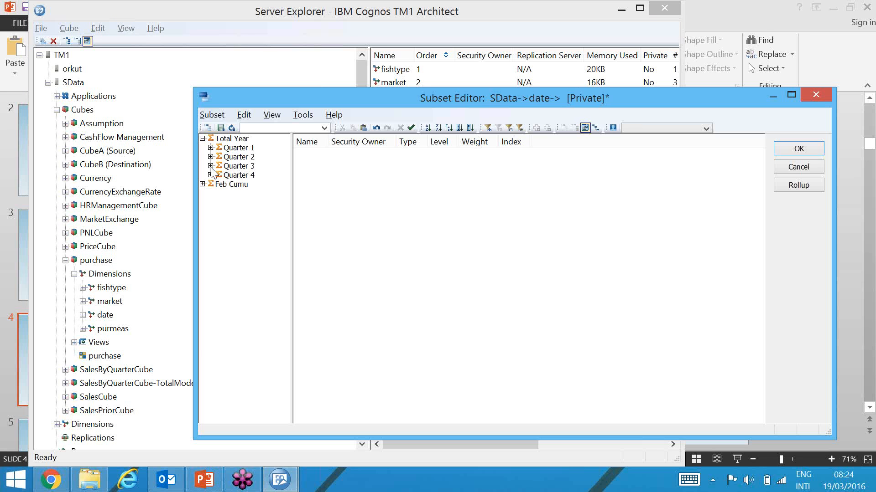
double_click(239, 166)
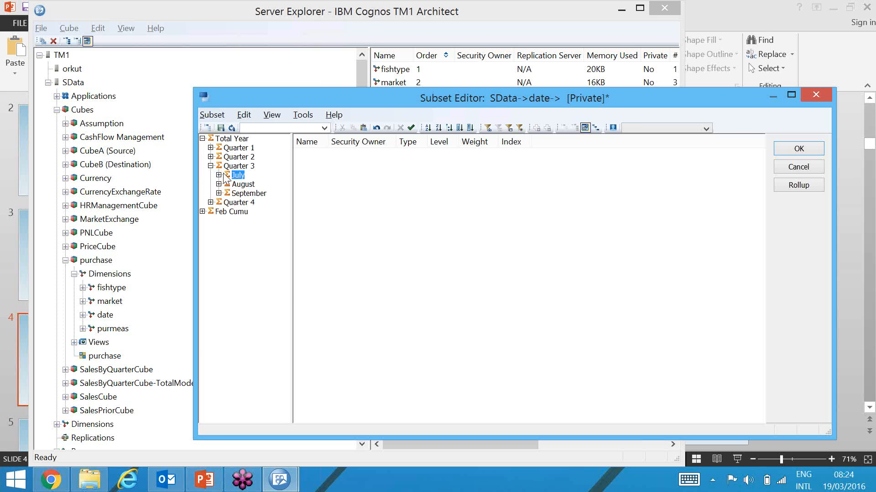
double_click(223, 174)
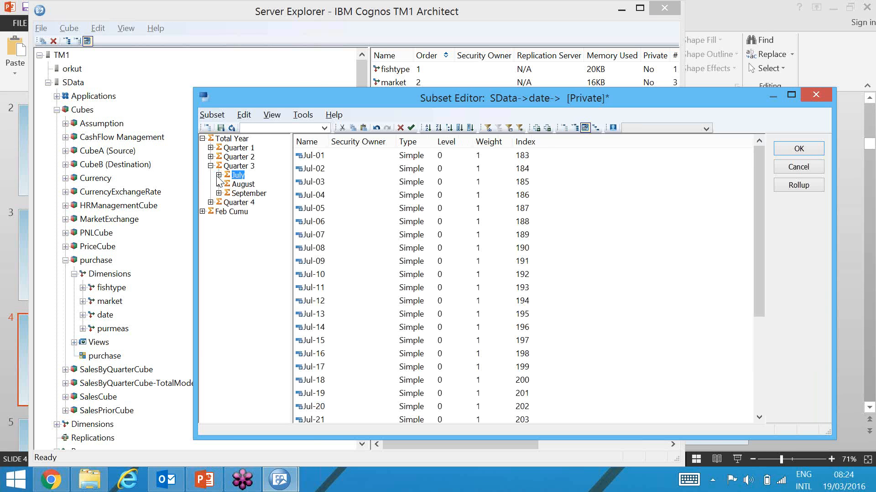
left_click(219, 175)
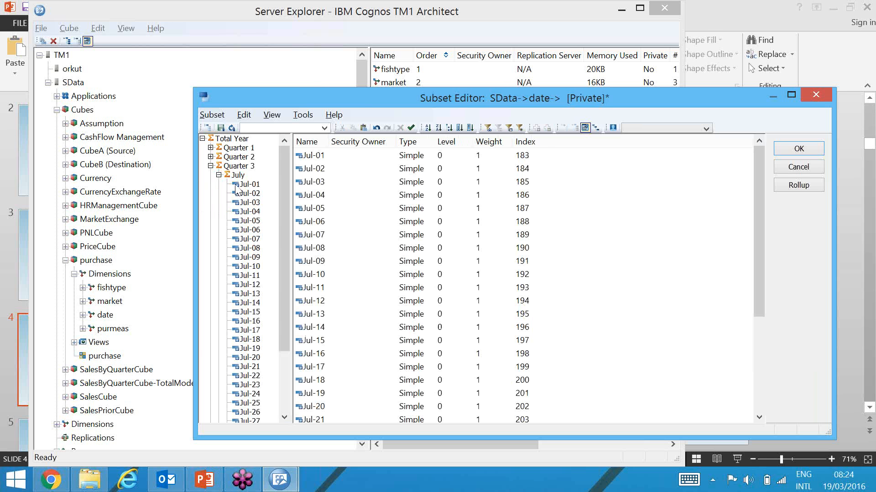
double_click(237, 185)
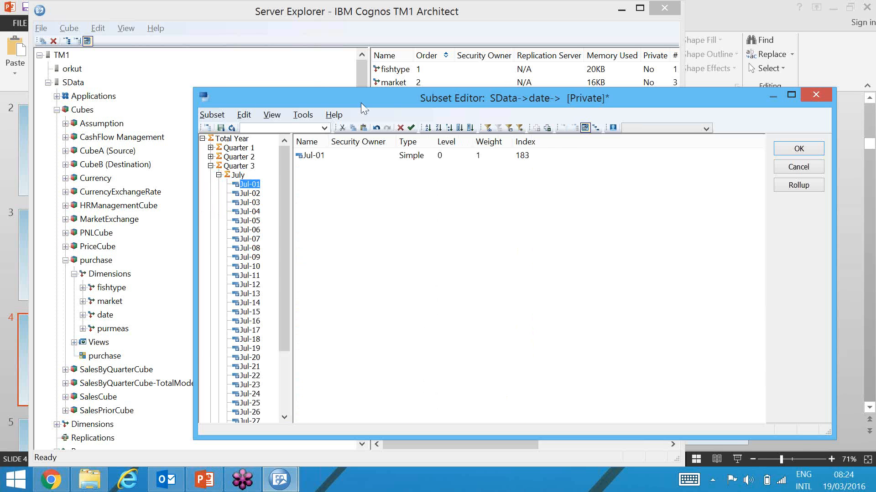
key("Return")
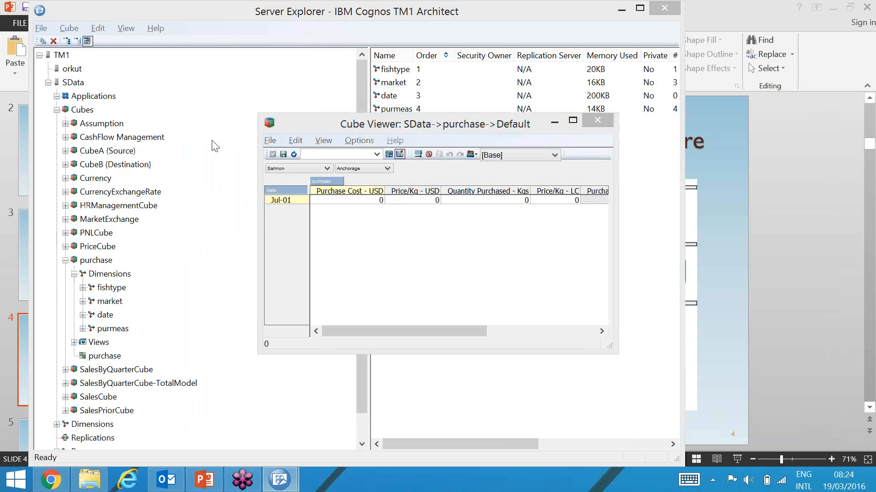
Show the daily date rows with zeros suppressed, and move and enlarge the Cube Viewer window
left_click(644, 151)
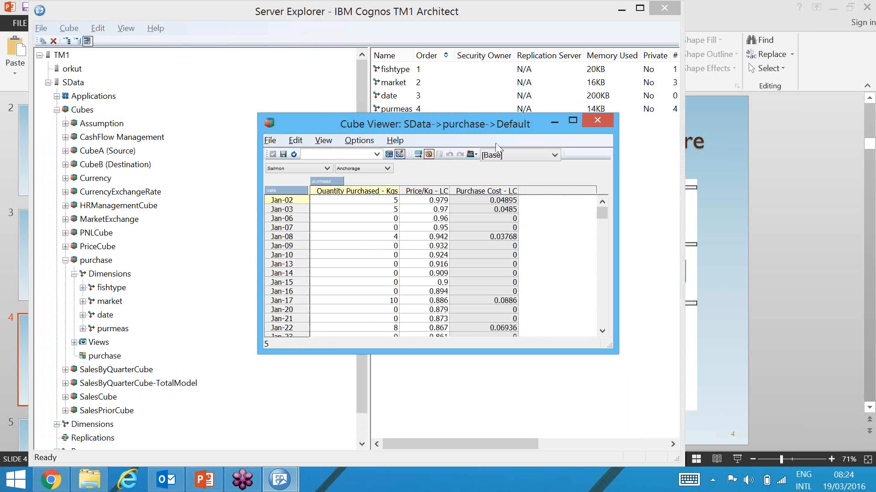
left_click_drag(491, 123, 452, 104)
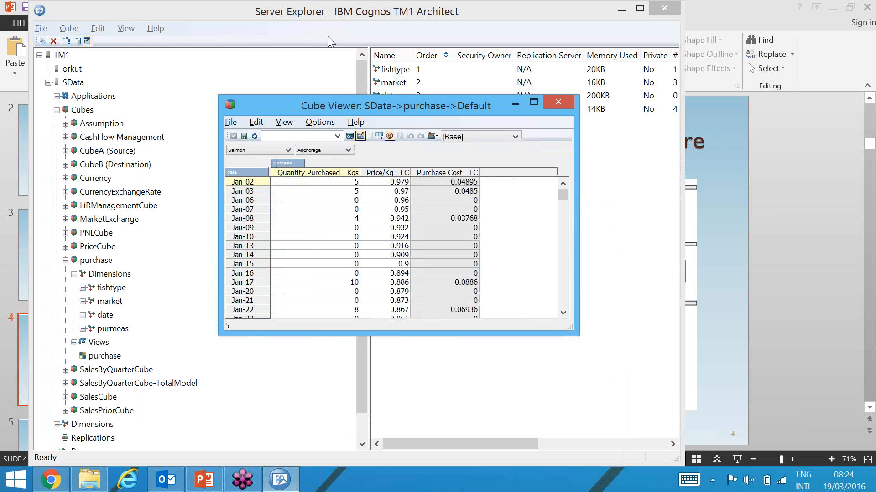
left_click_drag(328, 37, 310, 28)
left_click_drag(438, 260, 599, 436)
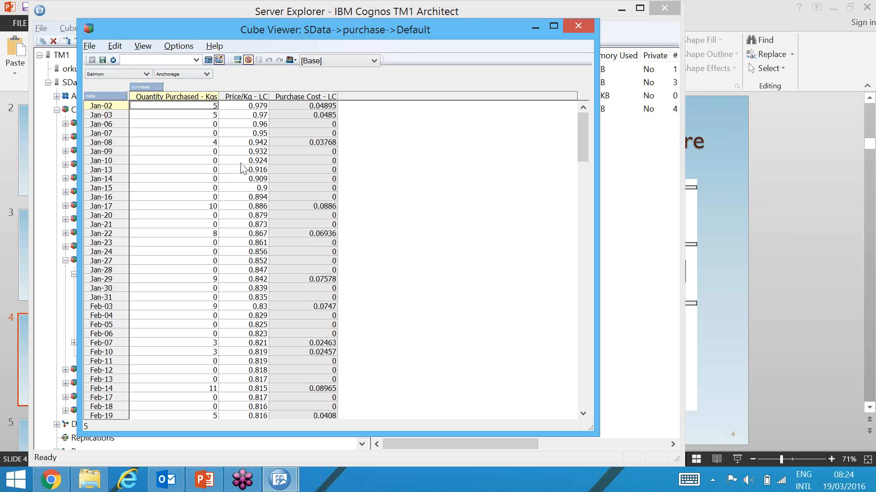
Limit the date dimension to February through its subset editor and expand February into its days
left_click_drag(210, 142, 238, 236)
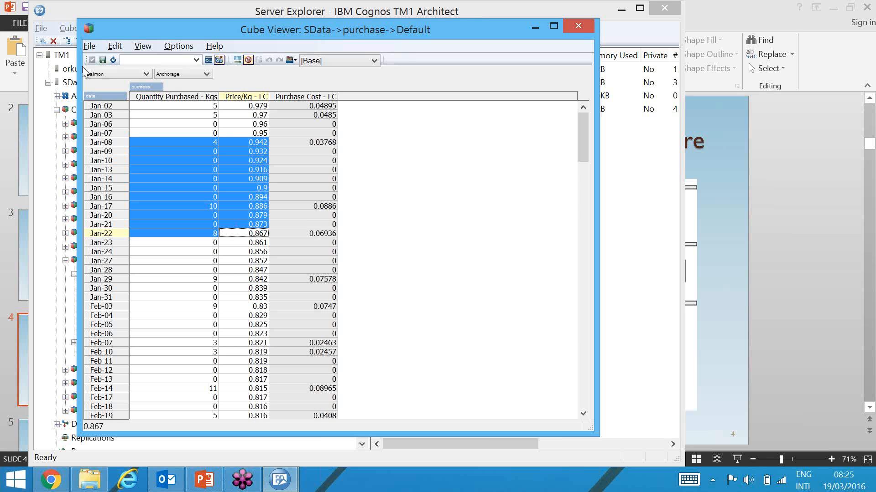
left_click(116, 97)
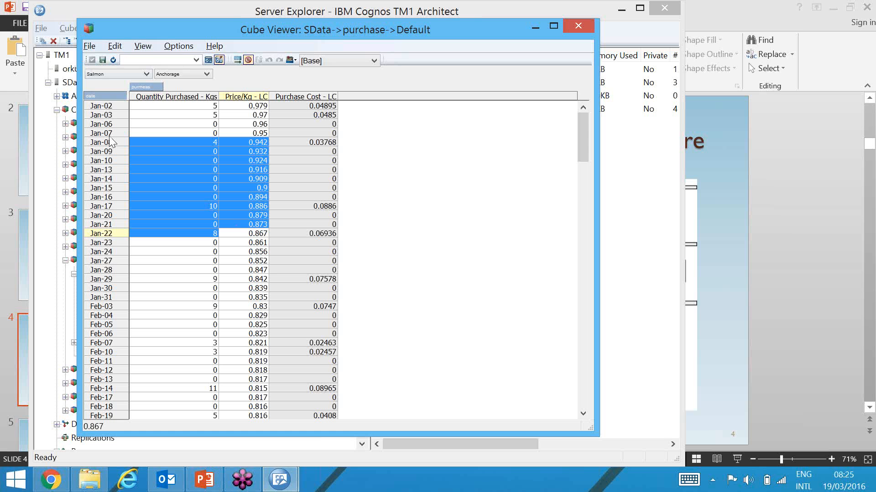
double_click(109, 137)
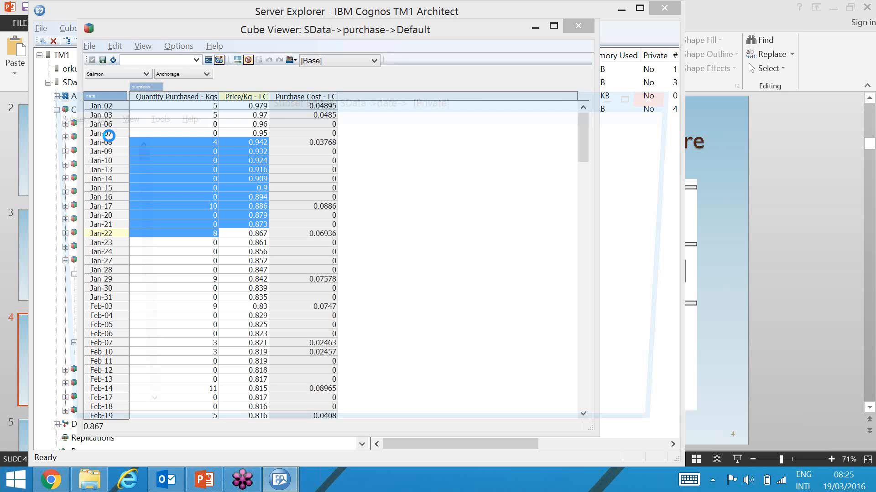
left_click(645, 150)
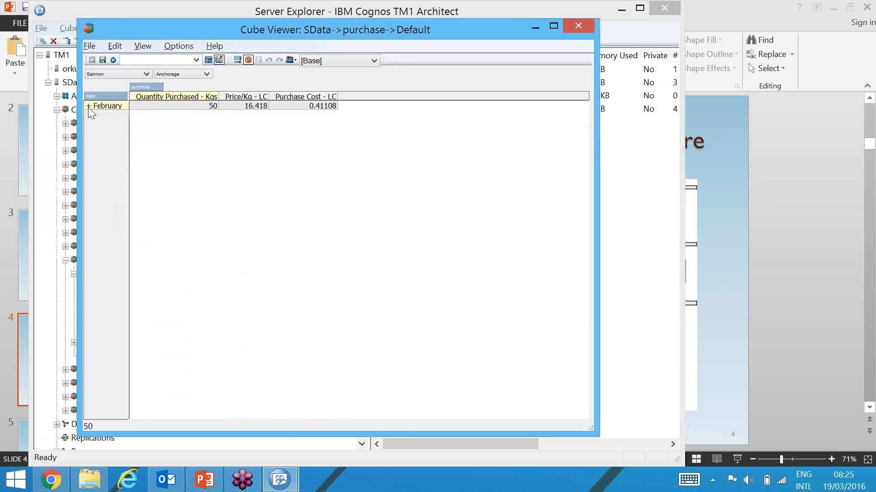
left_click(88, 107)
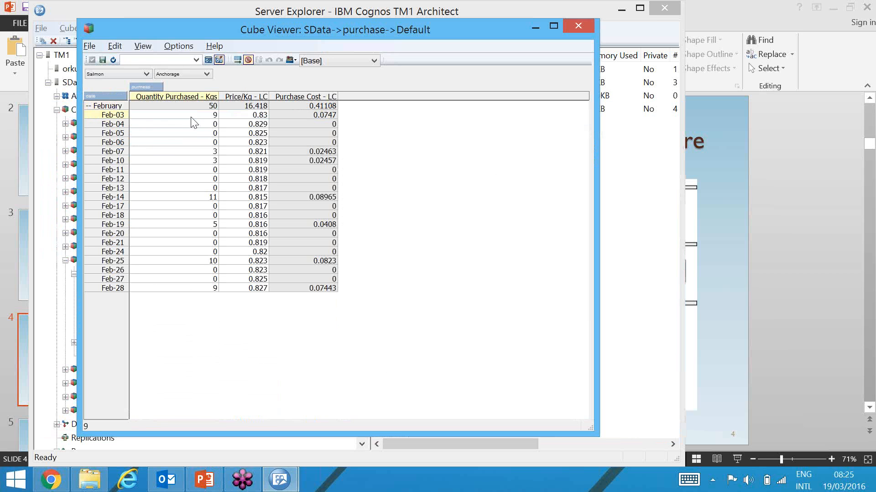
Set Quantity Purchased - Kgs to 100 for Feb-03, 100 for Feb-04 and 1000 for Feb-05
type("100")
key("Return")
type("100")
key("Return")
type("1000")
Set the remaining February quantities from Feb-06 to Feb-28 to 0 and recalculate the view
left_click(215, 224)
left_click(215, 270)
left_click(215, 287)
type("0")
left_click(213, 153)
left_click(209, 59)
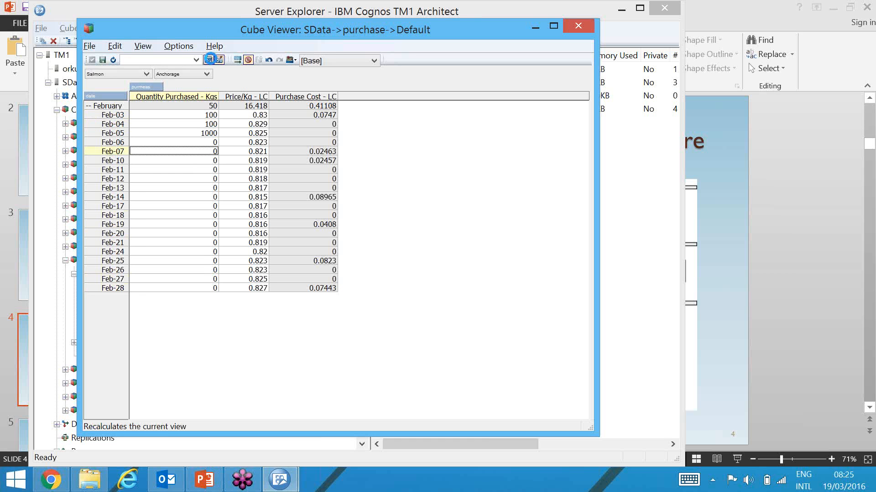
Examine the quantities for Feb-03 to Feb-05 and the consolidated February quantity
left_click_drag(210, 132, 208, 115)
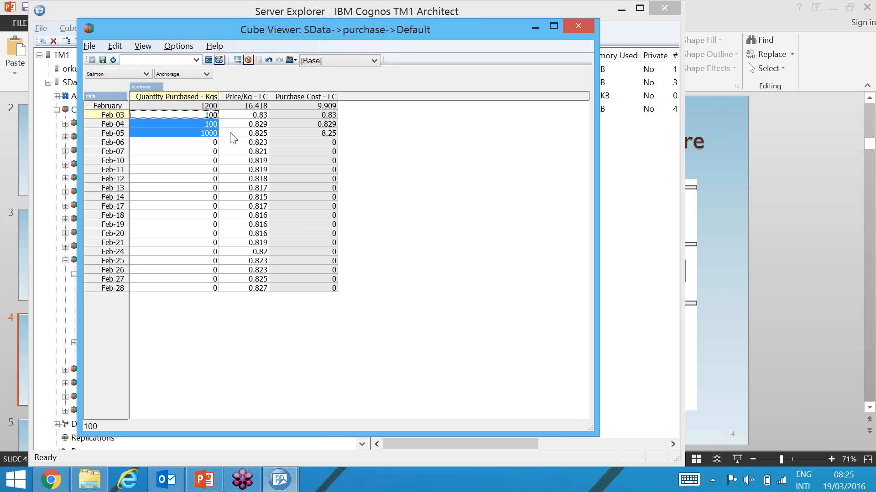
left_click(230, 134)
left_click(193, 106)
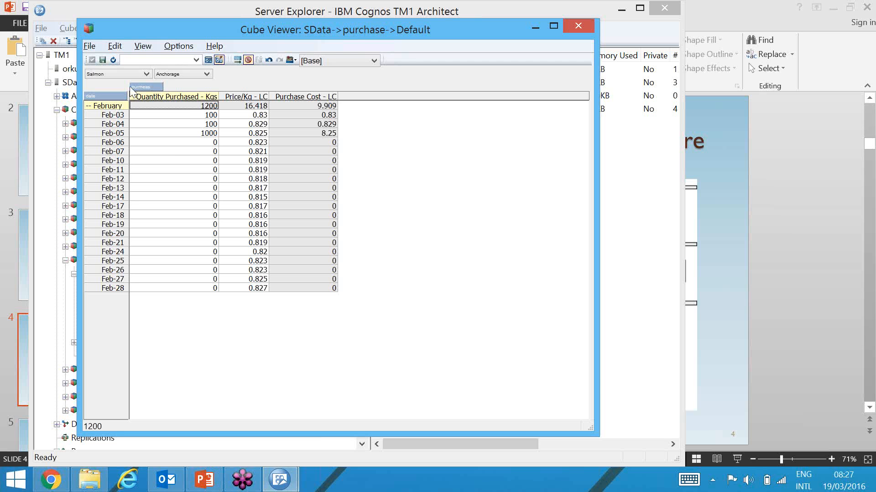
Return to Server Explorer, collapse the cube list, and create a new Turbo Integrator process with ODBC as the data source type
left_click(68, 267)
left_click(65, 260)
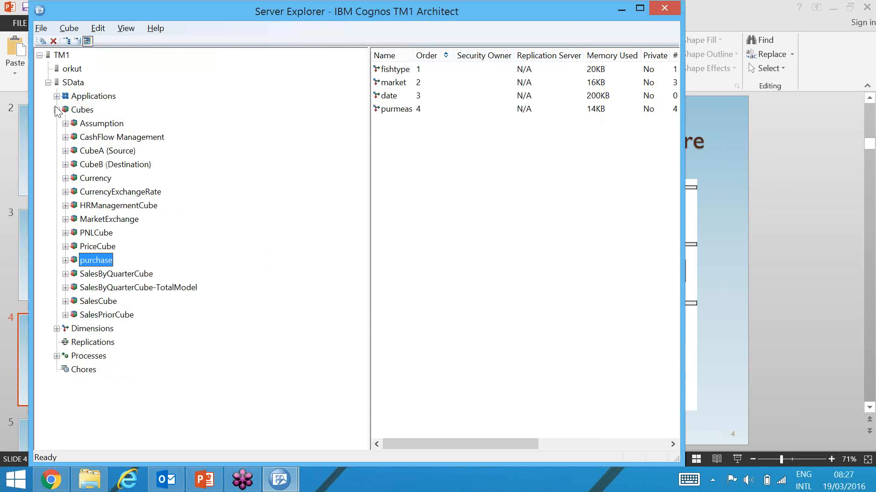
left_click(56, 110)
right_click(95, 154)
left_click(204, 161)
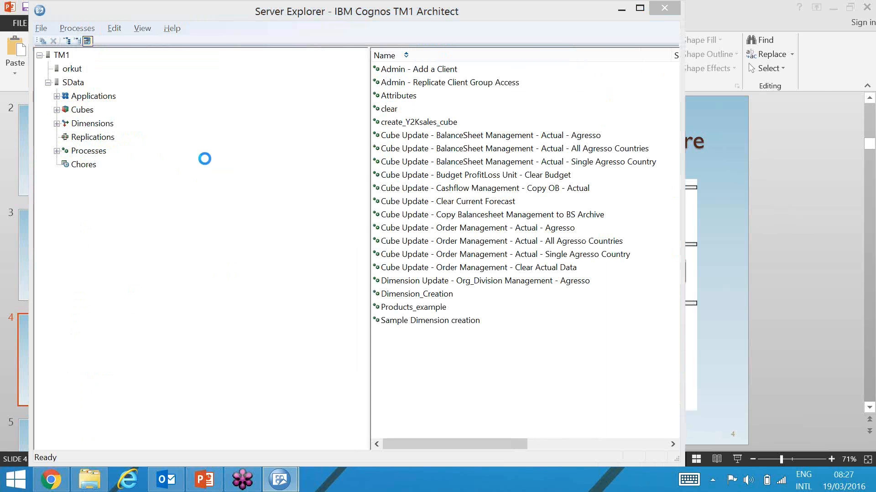
left_click(77, 100)
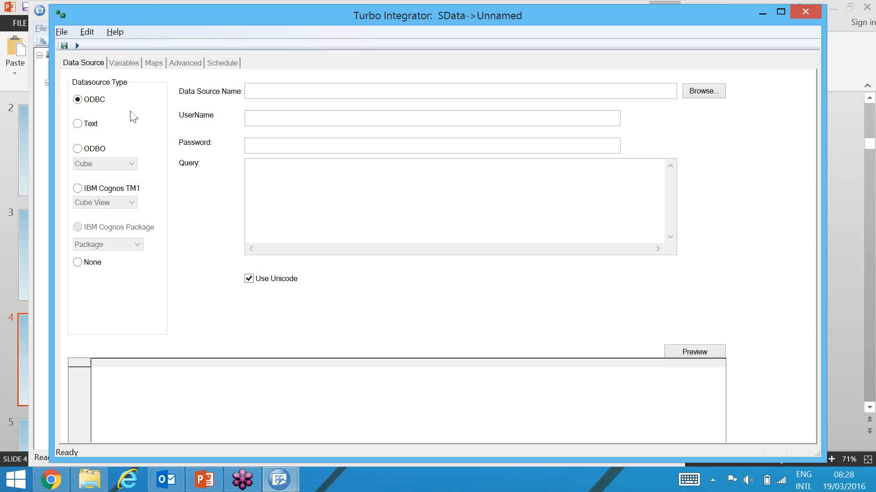
Switch to PowerPoint and back to Server Explorer, and display the SData server's properties
left_click(216, 481)
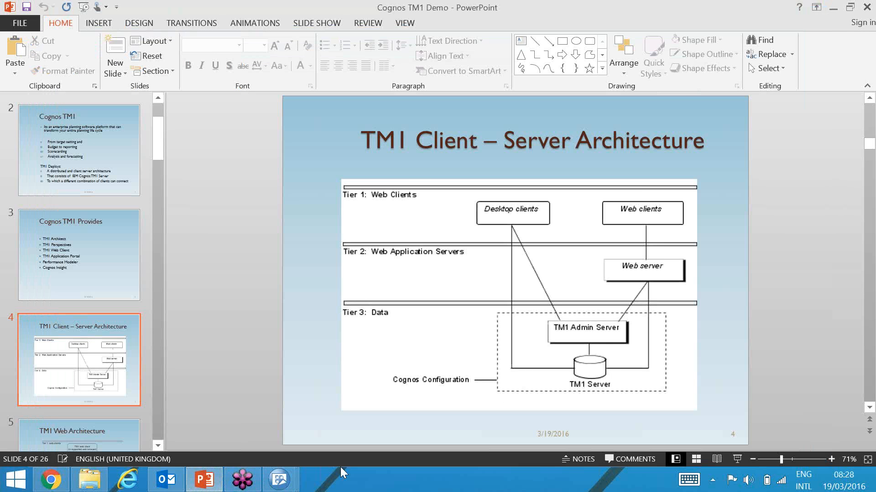
mouse_move(279, 479)
left_click(152, 404)
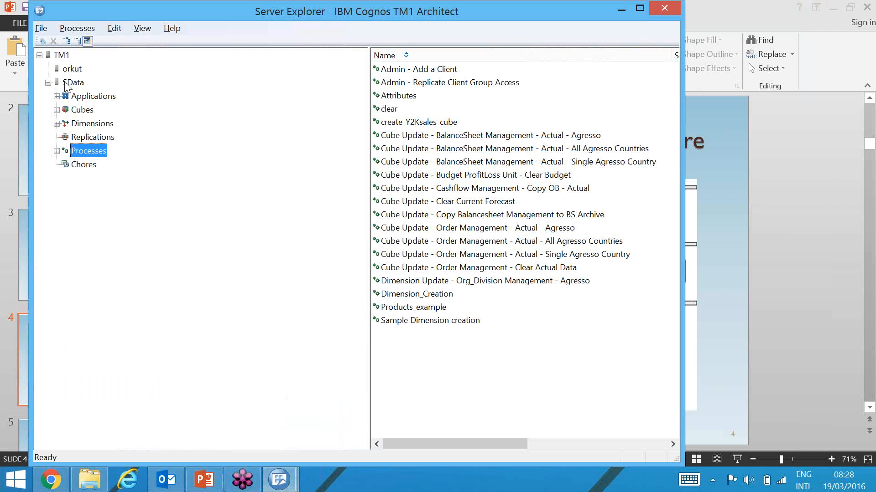
left_click(73, 83)
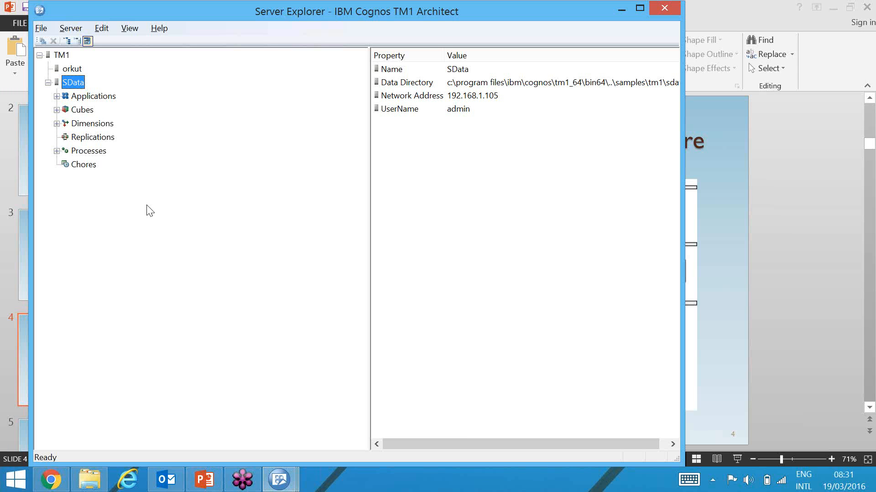
Switch to the Cognos TM1 Demo presentation in PowerPoint and view slide 9, the IBM Cognos TM1 capabilities diagram, enlarged to 99%
left_click(220, 481)
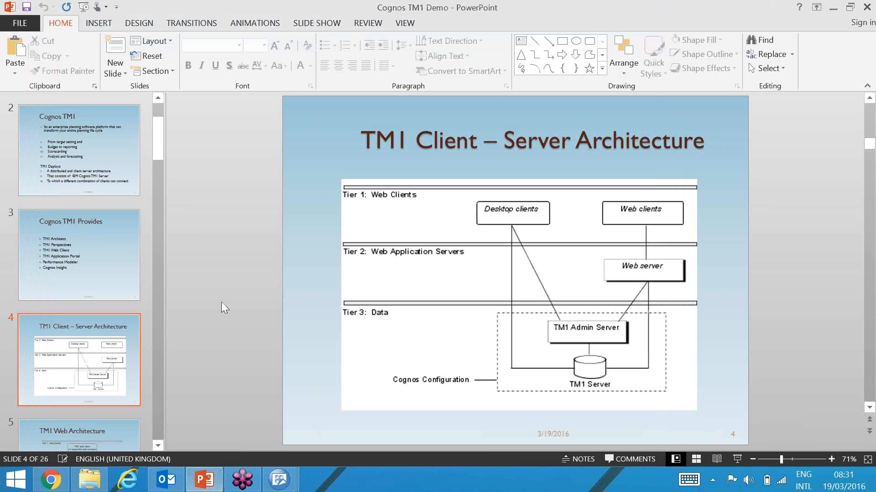
scroll(221, 302, "down", 1)
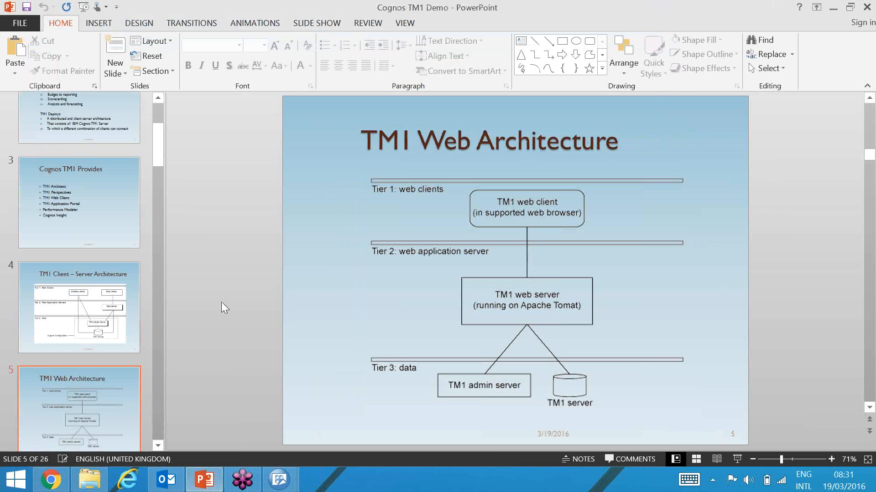
scroll(267, 320, "down", 2)
scroll(267, 325, "down", 1)
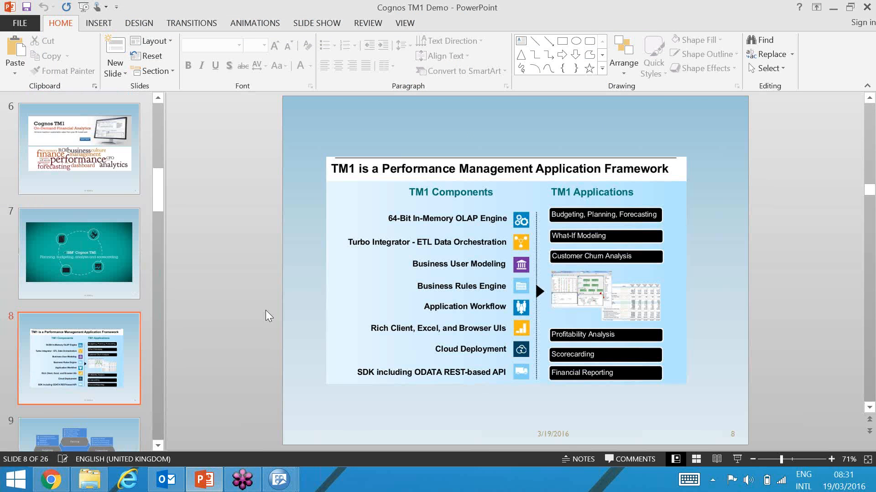
scroll(336, 286, "down", 1)
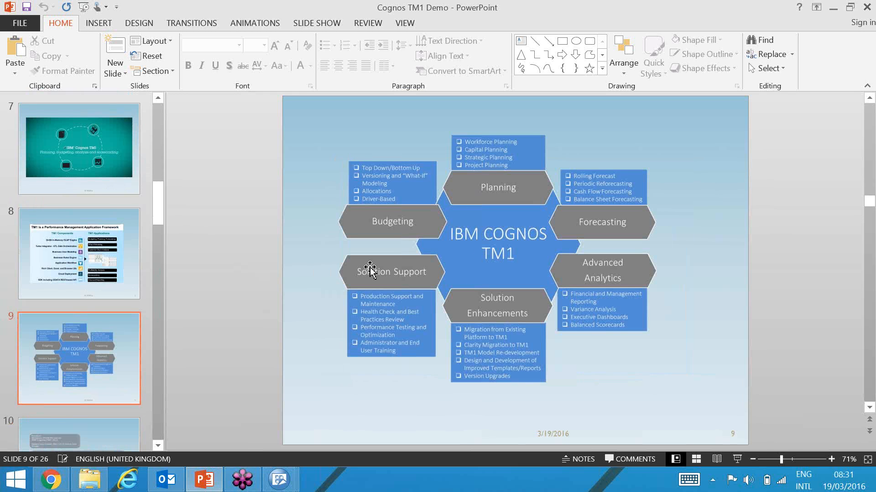
key("shift+F5")
scroll(369, 269, "up", 3, "ctrl")
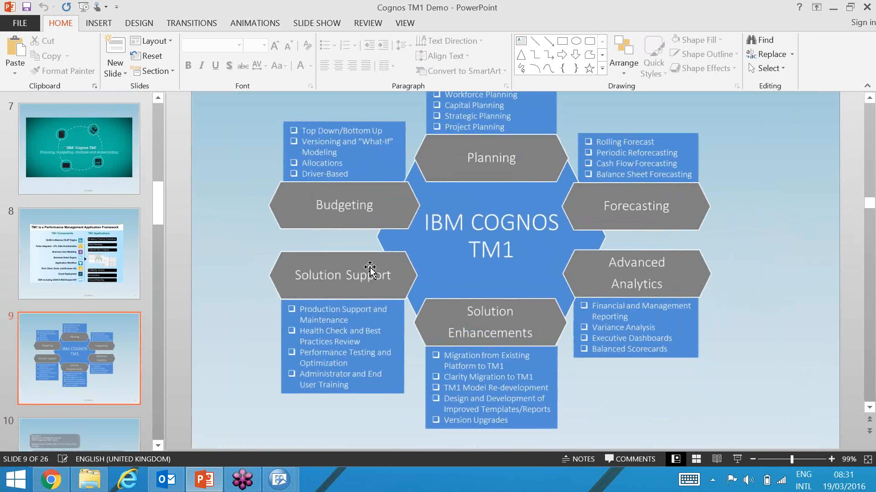